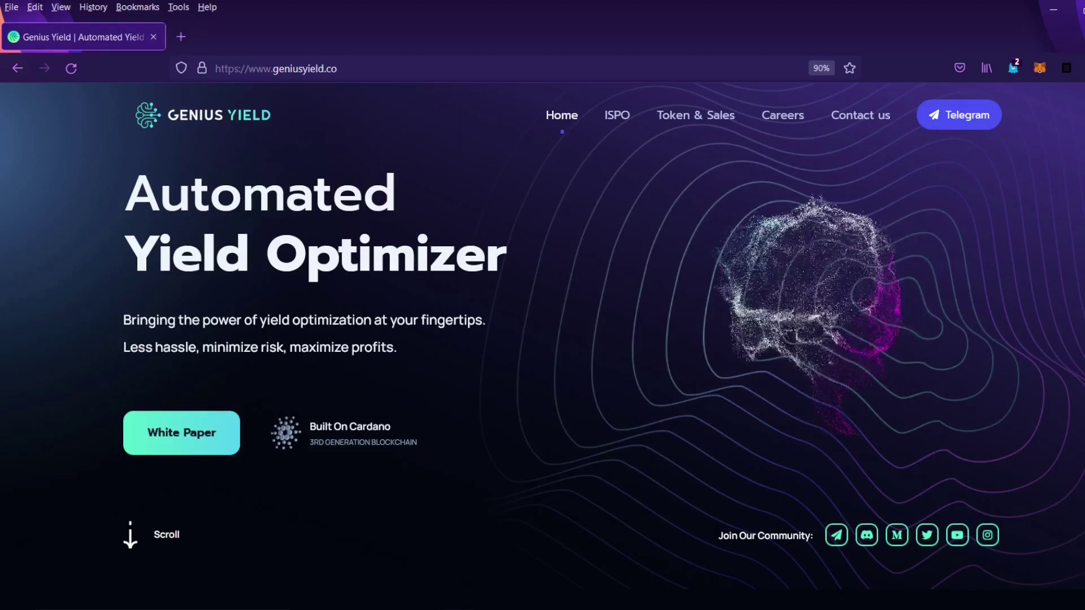
Step: Scroll down through the Genius Yield homepage sections, then back up to the Automated Yield Optimizer hero
{"action": "scroll", "coordinate": [543, 339], "scroll_direction": "down", "scroll_amount": 5}
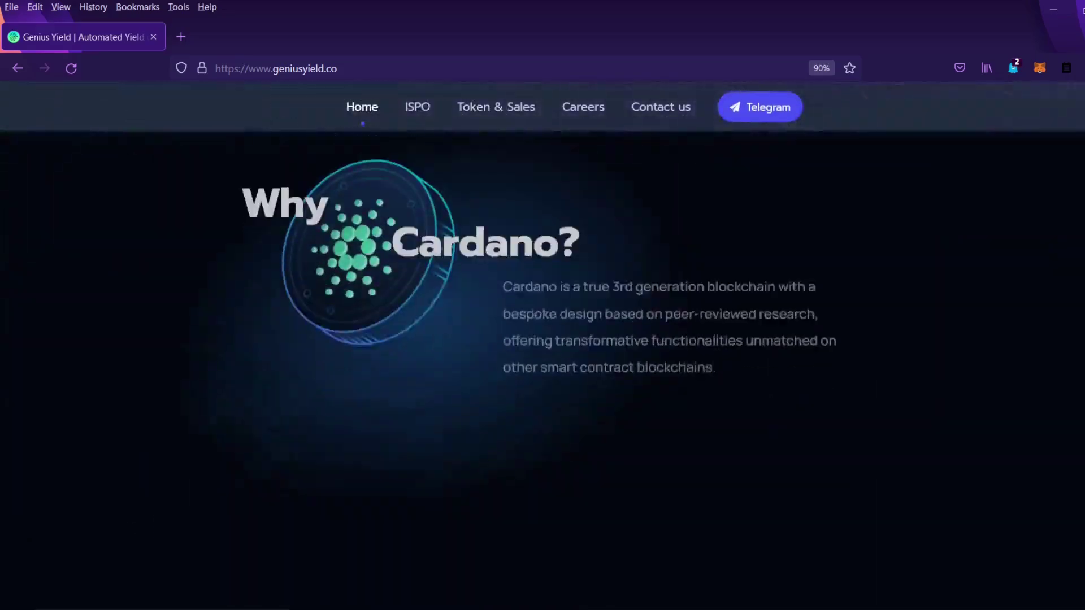
{"action": "scroll", "coordinate": [543, 339], "scroll_direction": "down", "scroll_amount": 15}
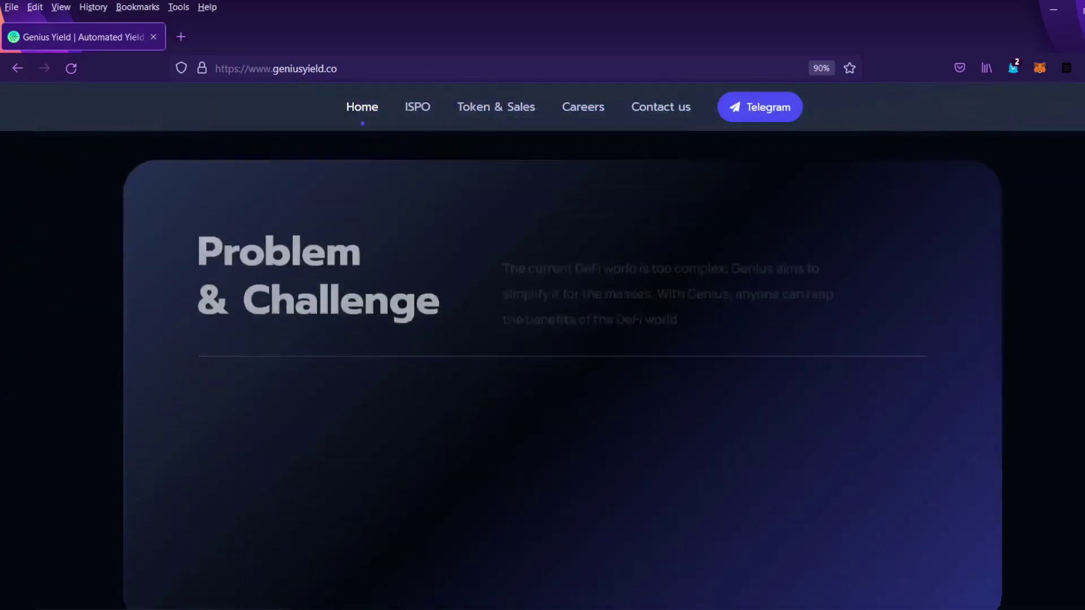
{"action": "scroll", "coordinate": [542, 339], "scroll_direction": "down", "scroll_amount": 15}
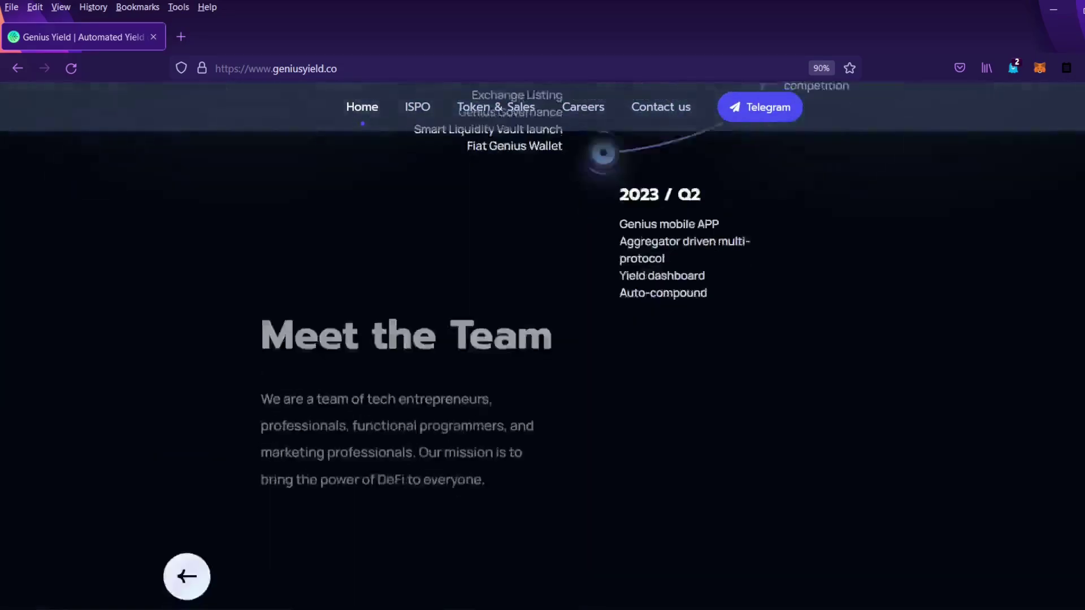
{"action": "scroll", "coordinate": [542, 339], "scroll_direction": "down", "scroll_amount": 6}
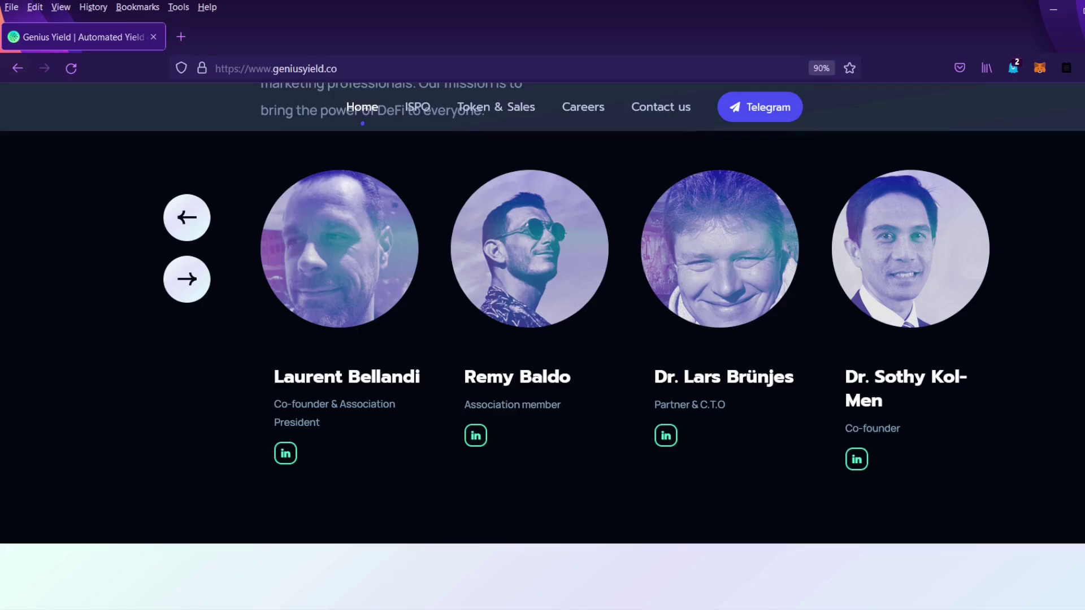
{"action": "scroll", "coordinate": [542, 339], "scroll_direction": "up", "scroll_amount": 15}
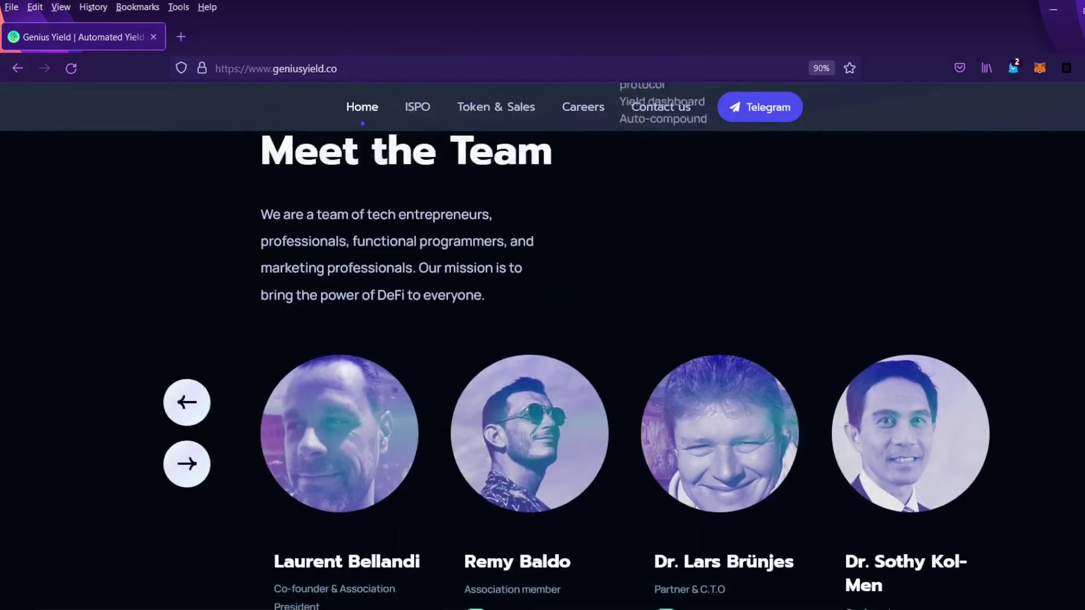
{"action": "scroll", "coordinate": [542, 339], "scroll_direction": "down", "scroll_amount": 10}
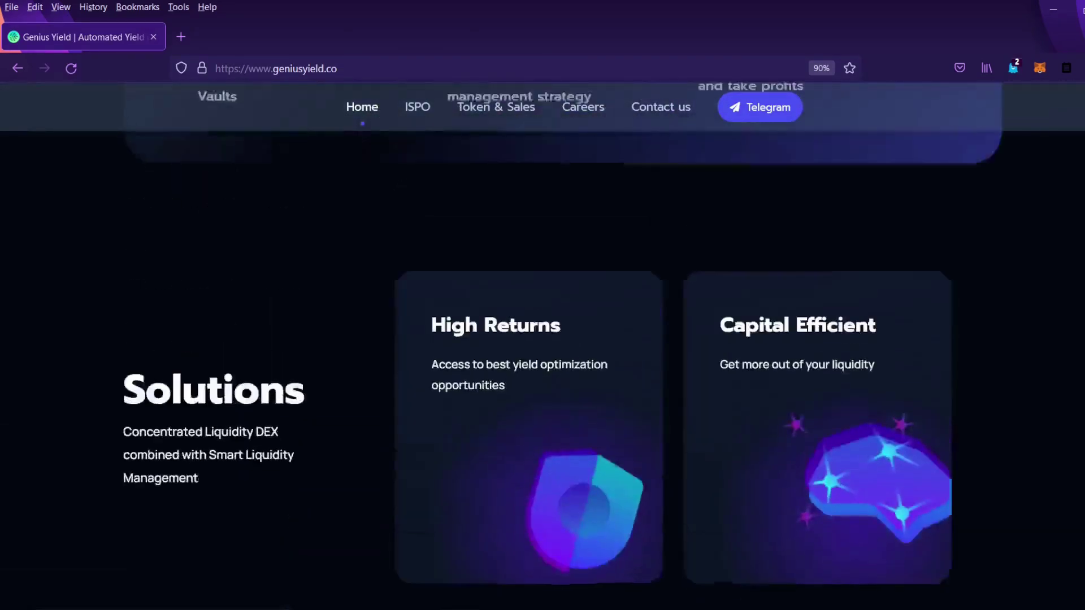
{"action": "scroll", "coordinate": [543, 339], "scroll_direction": "up", "scroll_amount": 4}
{"action": "scroll", "coordinate": [1080, 127], "scroll_direction": "up", "scroll_amount": 10}
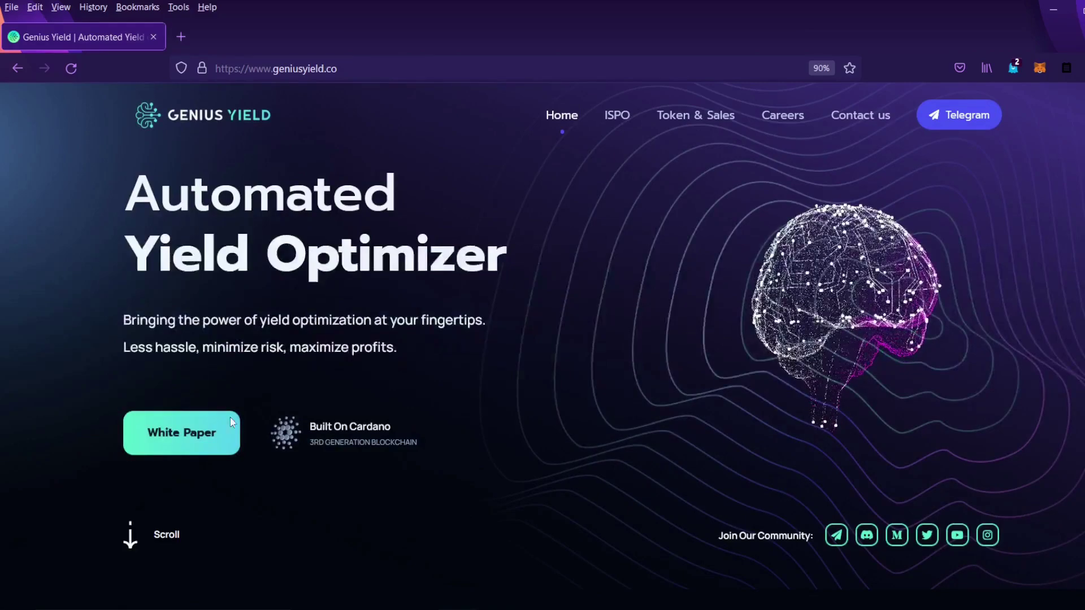
{"action": "left_click", "coordinate": [175, 446]}
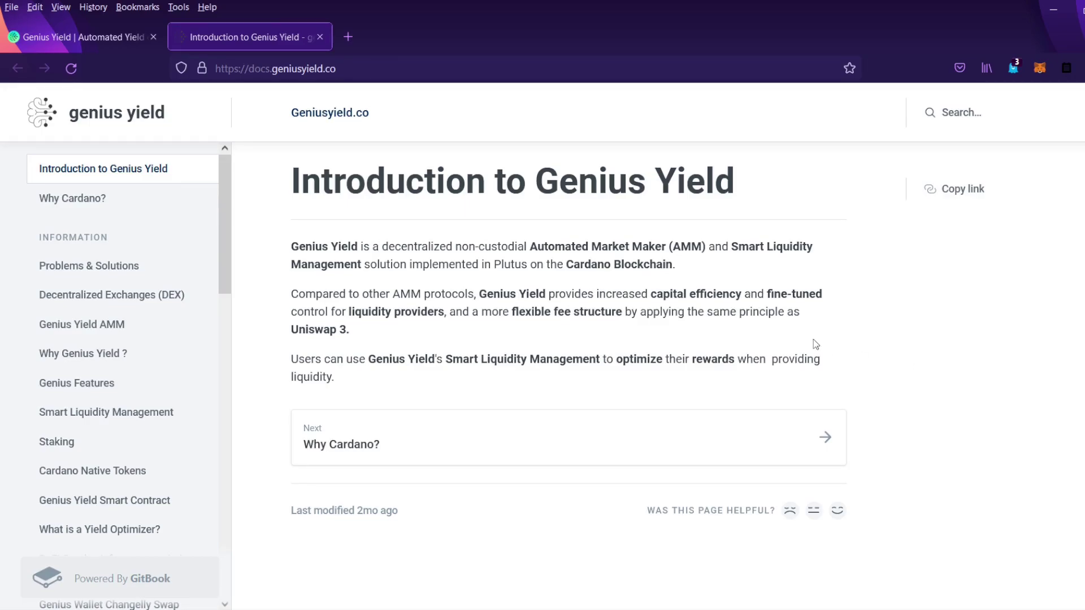
Step: Return to the homepage tab and open the ISPO page, scrolling down to the GENS Rewards Calculator
{"action": "left_click", "coordinate": [57, 49]}
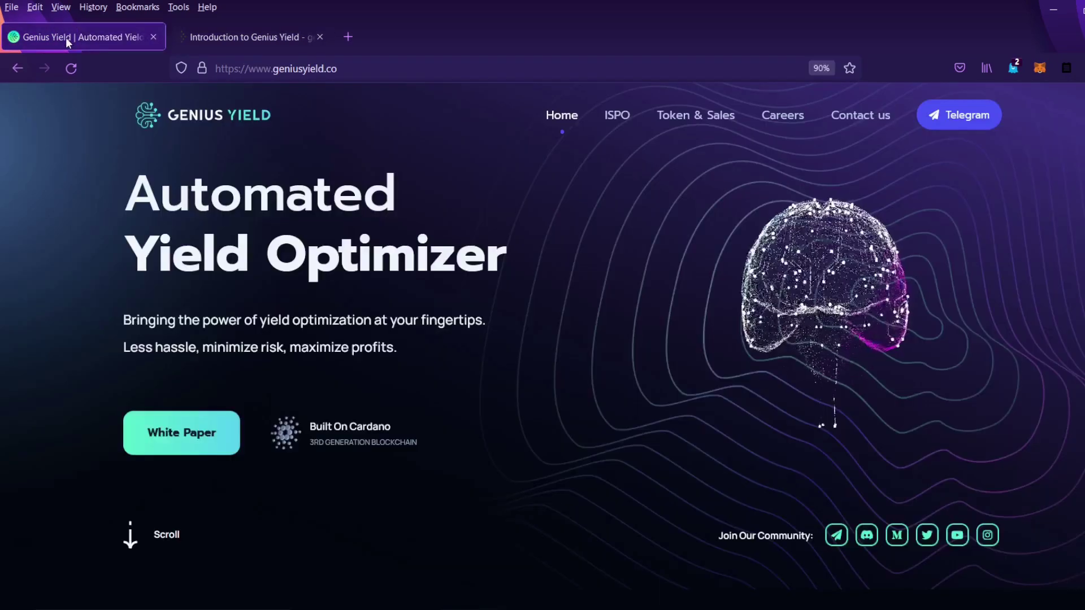
{"action": "left_click", "coordinate": [616, 118]}
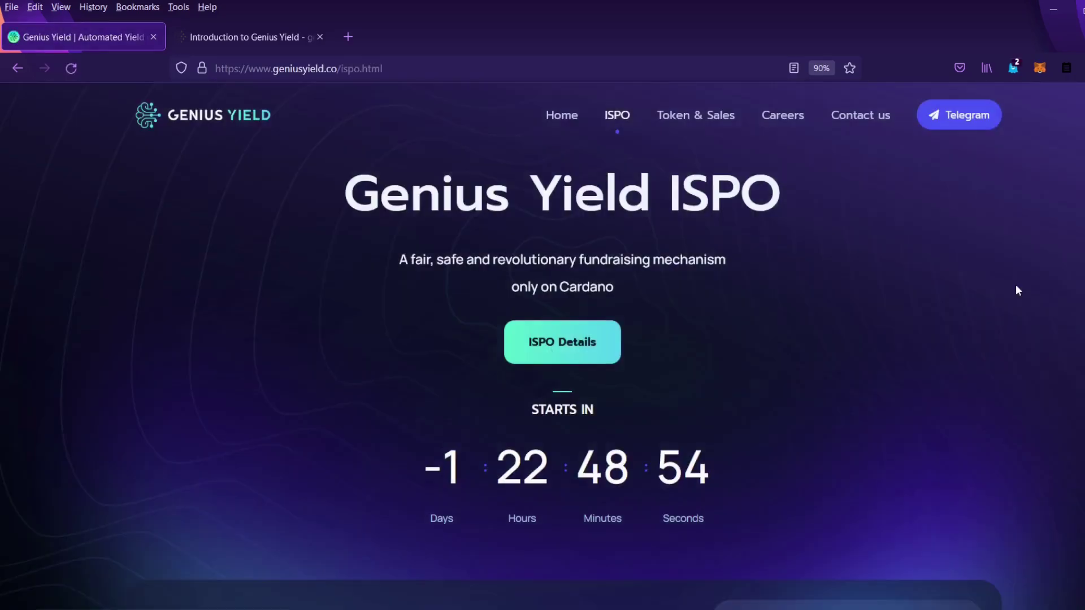
{"action": "scroll", "coordinate": [1028, 294], "scroll_direction": "down", "scroll_amount": 5}
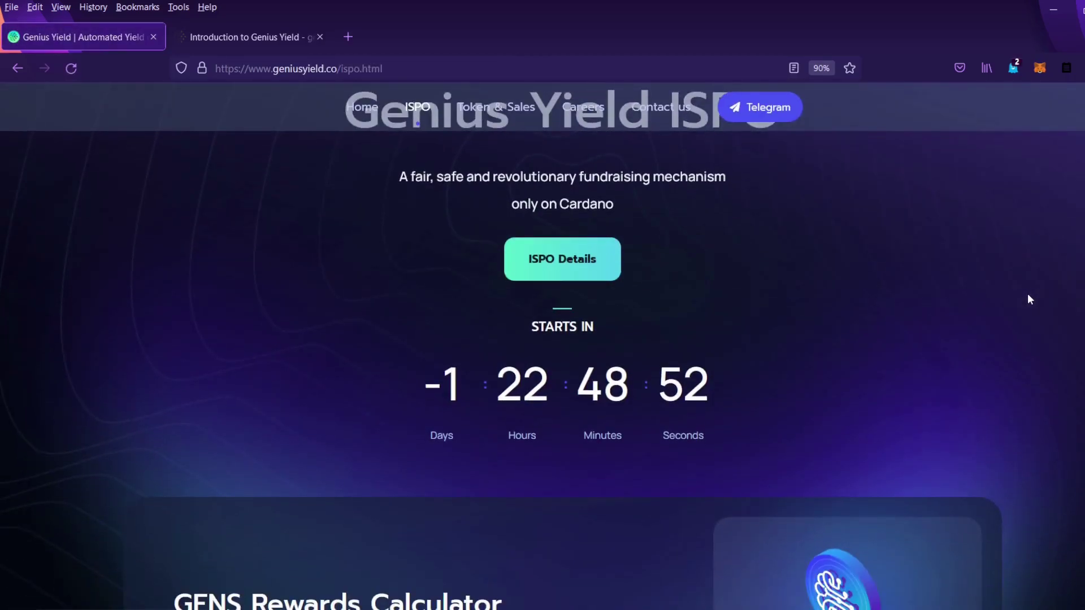
{"action": "scroll", "coordinate": [1027, 295], "scroll_direction": "down", "scroll_amount": 6}
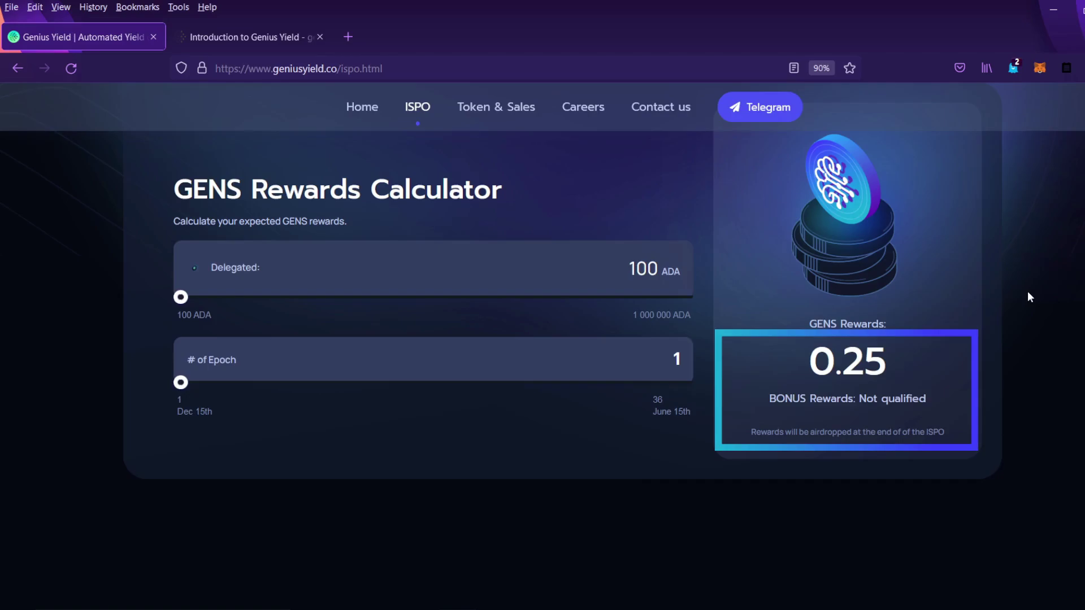
Step: Enter 500 ADA as the delegated amount and drag the epoch slider to its maximum of 36
{"action": "double_click", "coordinate": [668, 295]}
{"action": "type", "text": "500"}
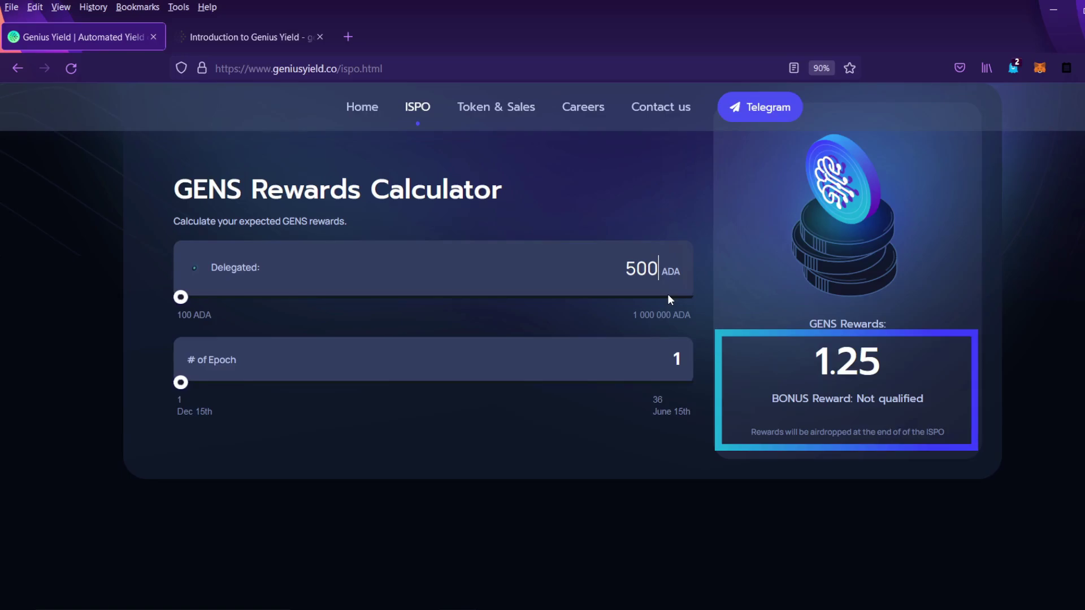
{"action": "left_click_drag", "start_coordinate": [180, 382], "coordinate": [696, 395]}
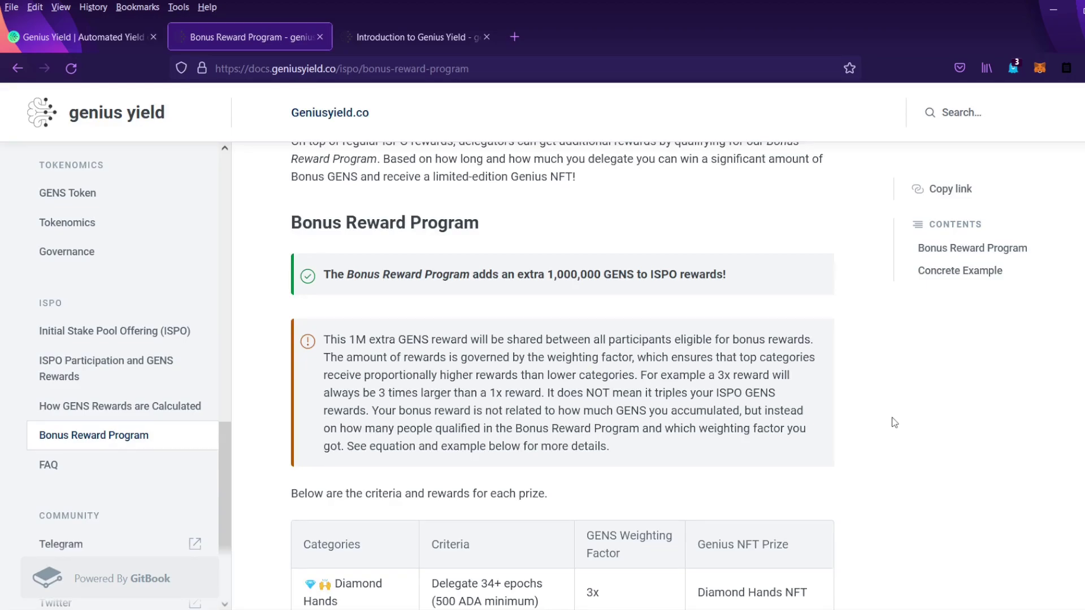
Step: Scroll through the Bonus Reward Program criteria table, then switch back to the homepage tab
{"action": "scroll", "coordinate": [904, 432], "scroll_direction": "down", "scroll_amount": 3}
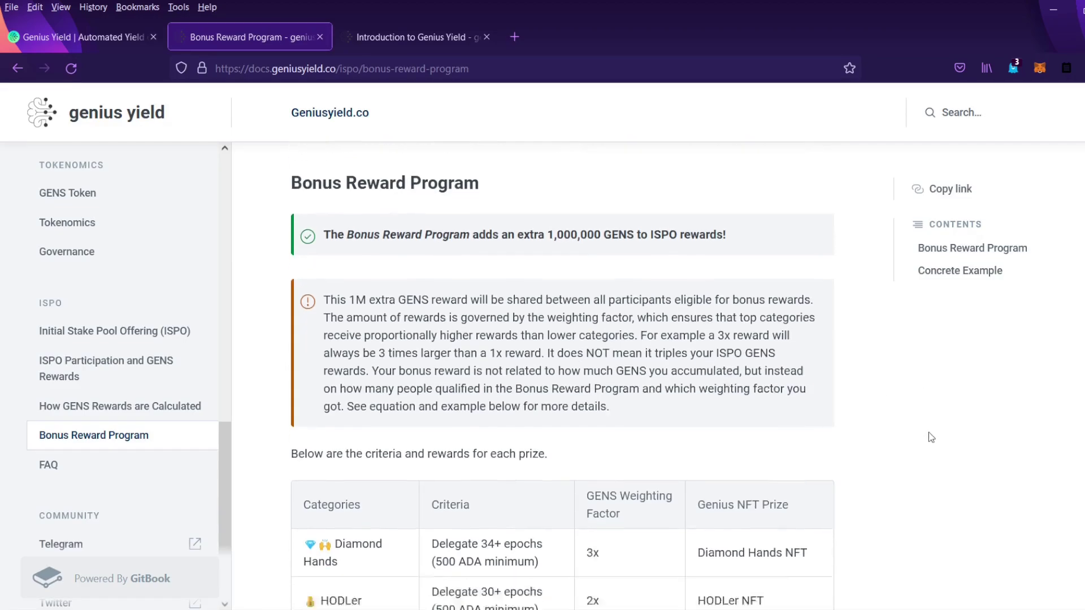
{"action": "scroll", "coordinate": [951, 434], "scroll_direction": "down", "scroll_amount": 2}
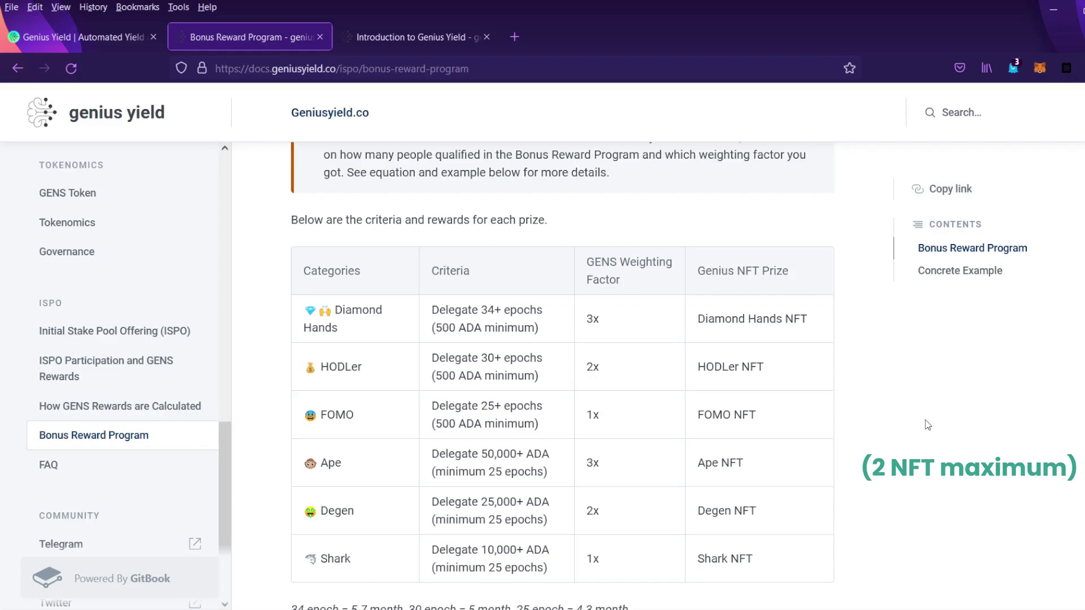
{"action": "scroll", "coordinate": [927, 425], "scroll_direction": "down", "scroll_amount": 5}
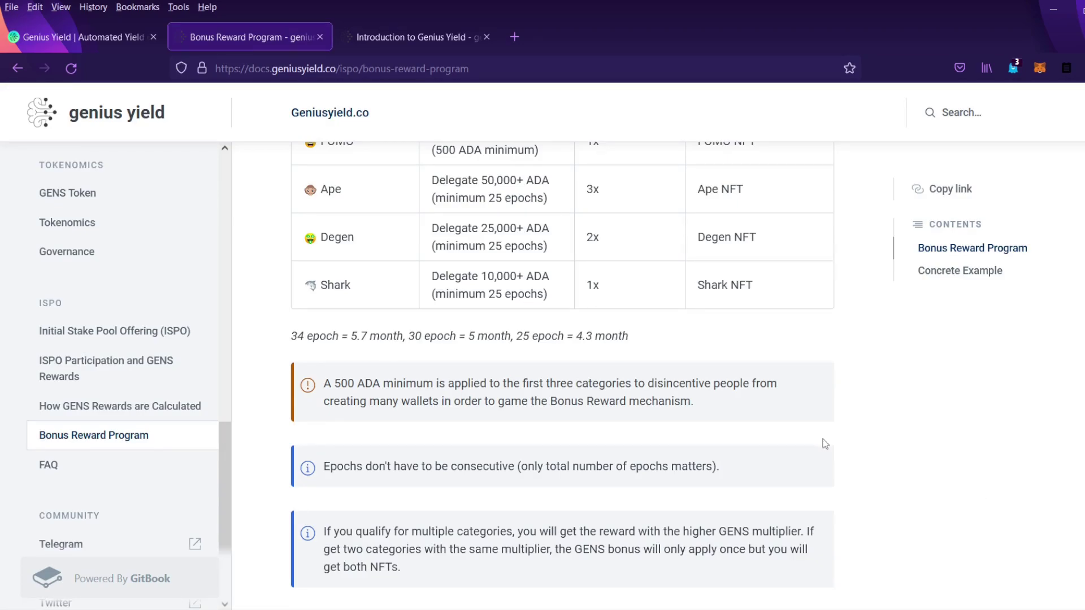
{"action": "key", "text": "ctrl+Page_Up"}
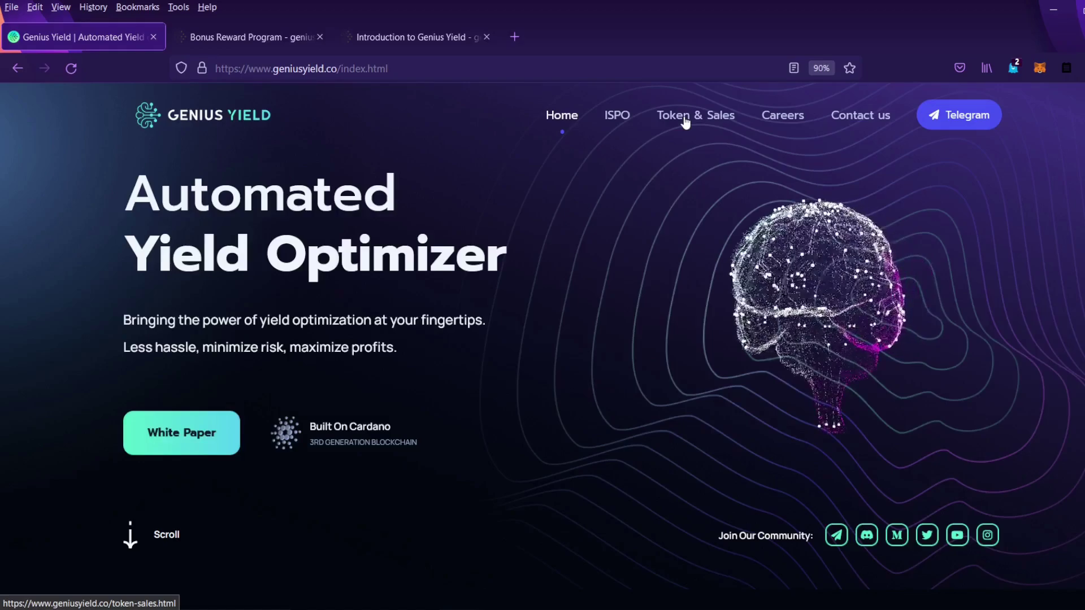
Step: Open the Token & Sales page and scroll through its GENS token allocation list
{"action": "left_click", "coordinate": [685, 118]}
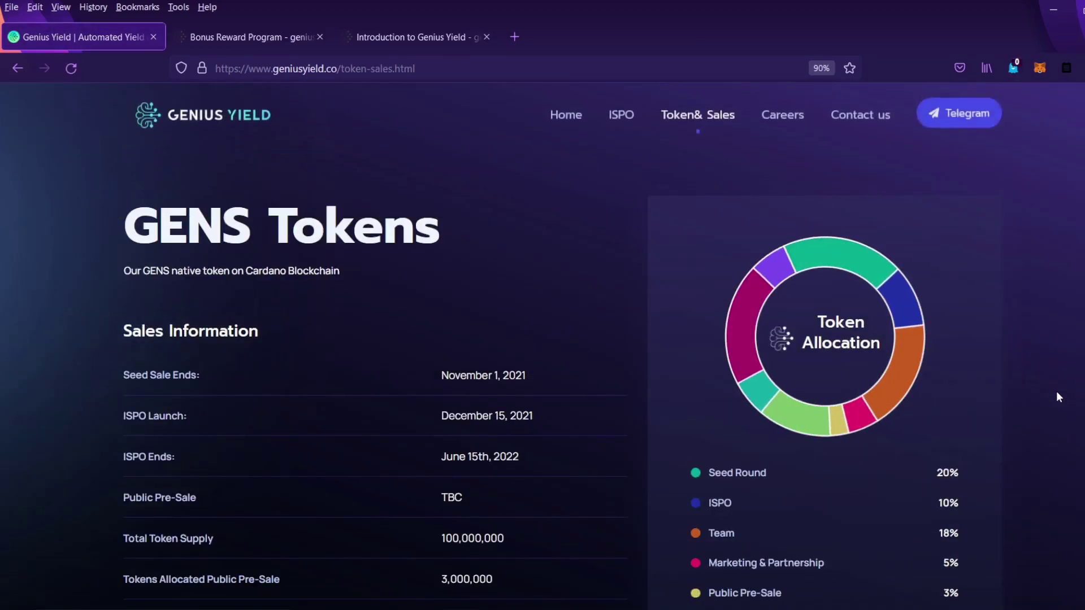
{"action": "scroll", "coordinate": [1056, 391], "scroll_direction": "down", "scroll_amount": 2}
{"action": "scroll", "coordinate": [1000, 353], "scroll_direction": "down", "scroll_amount": 4}
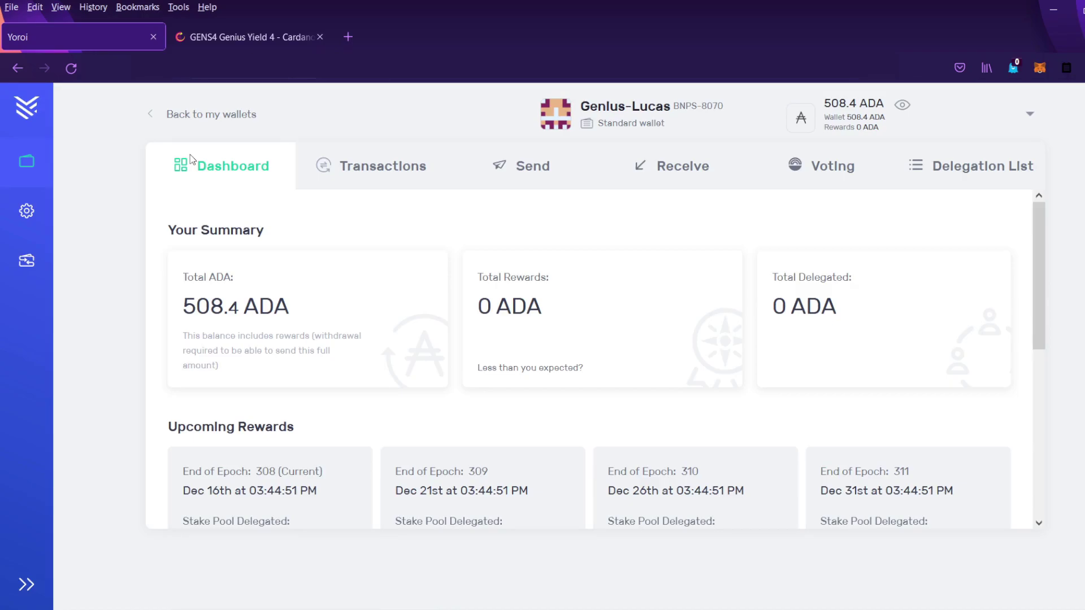
Step: Search Yoroi's Delegation List for 'gens' and browse the Genius Yield 1, 2 and 4 pools
{"action": "left_click", "coordinate": [918, 184]}
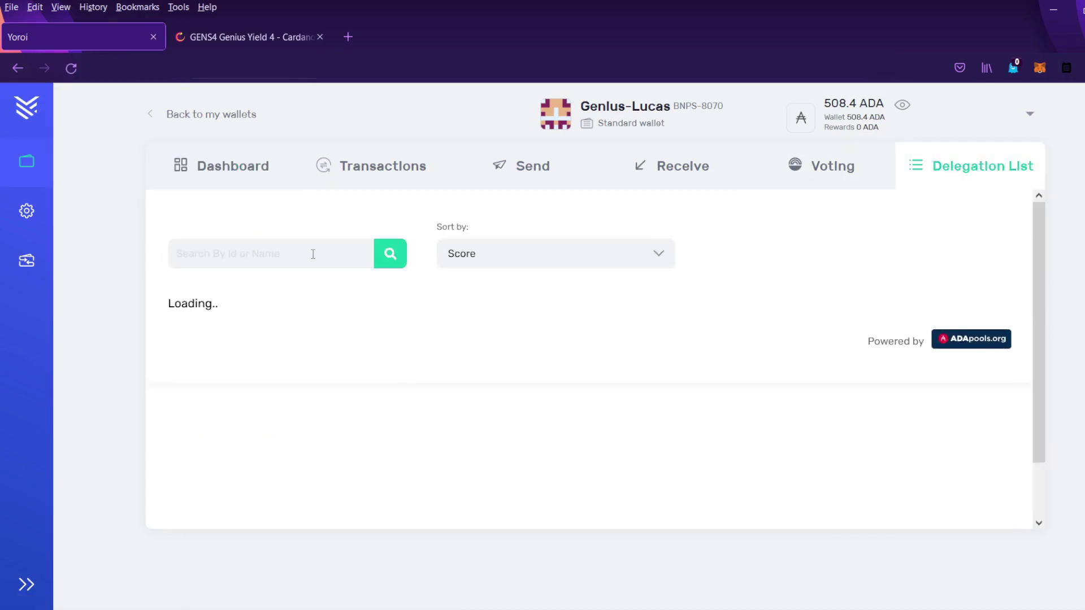
{"action": "left_click", "coordinate": [312, 254]}
{"action": "type", "text": "gens"}
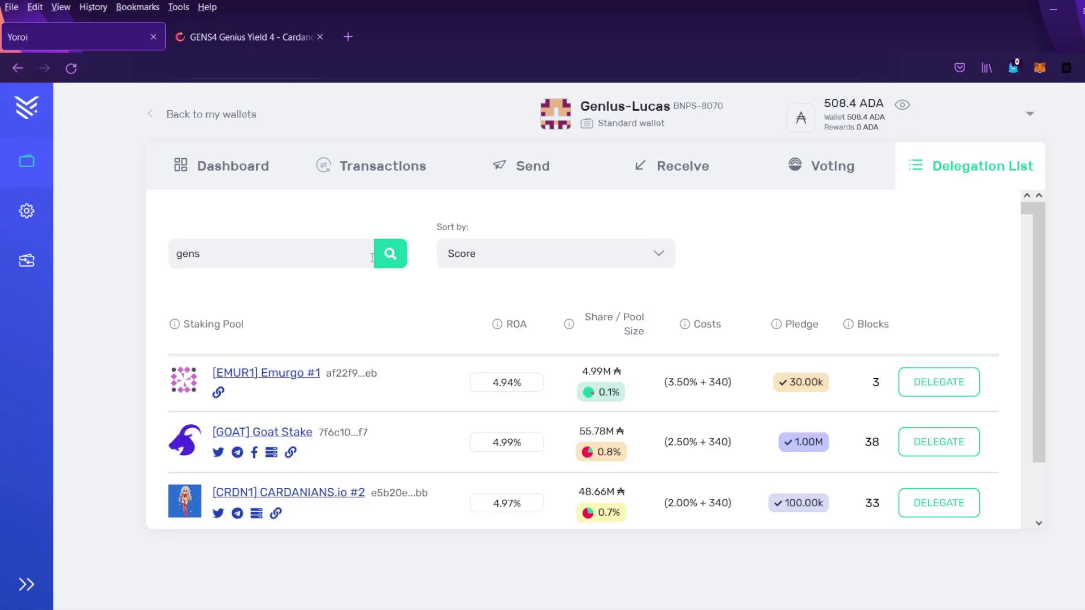
{"action": "left_click", "coordinate": [398, 267]}
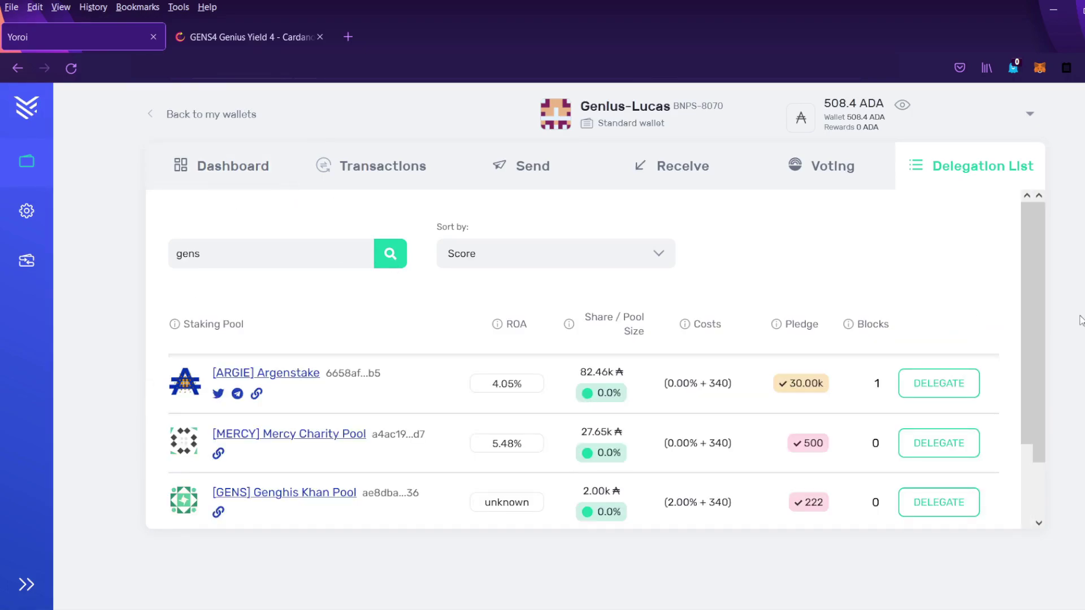
{"action": "left_click_drag", "start_coordinate": [1026, 353], "coordinate": [1026, 393]}
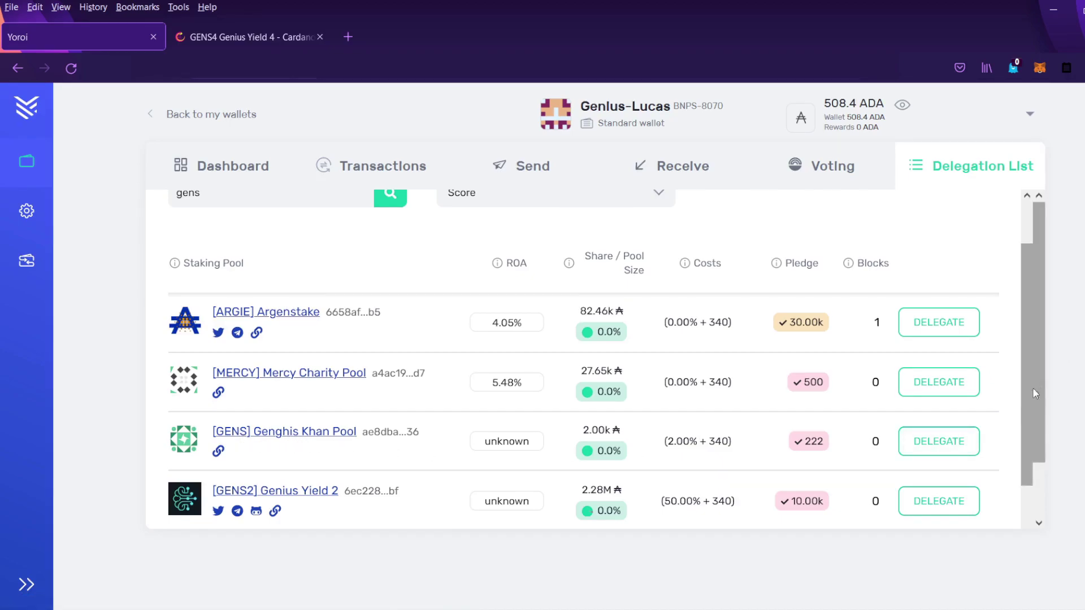
{"action": "left_click_drag", "start_coordinate": [1021, 396], "coordinate": [1062, 504]}
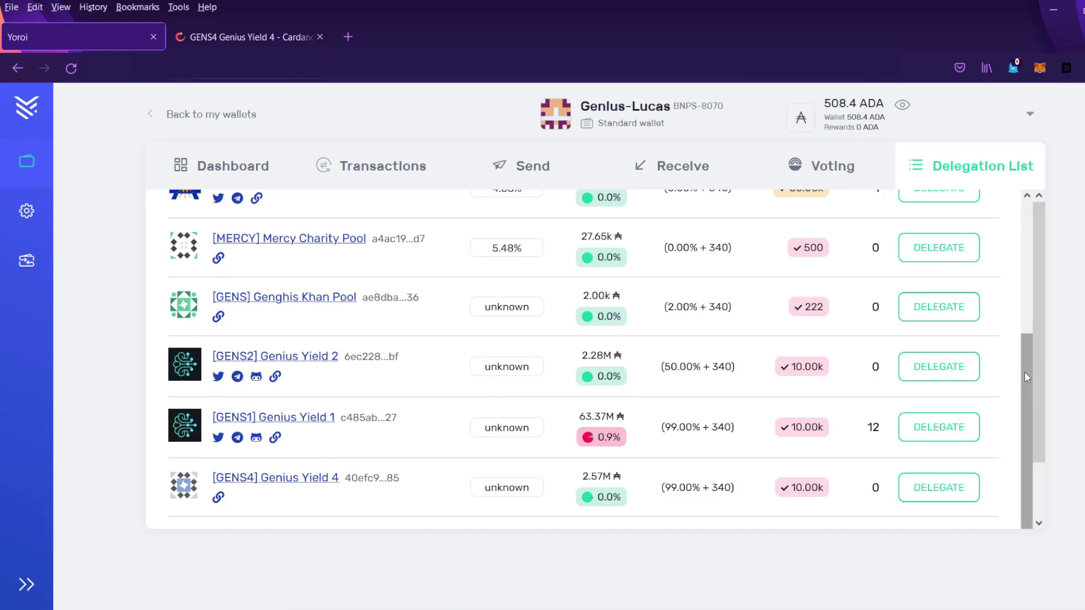
{"action": "left_click_drag", "start_coordinate": [1025, 371], "coordinate": [1054, 236]}
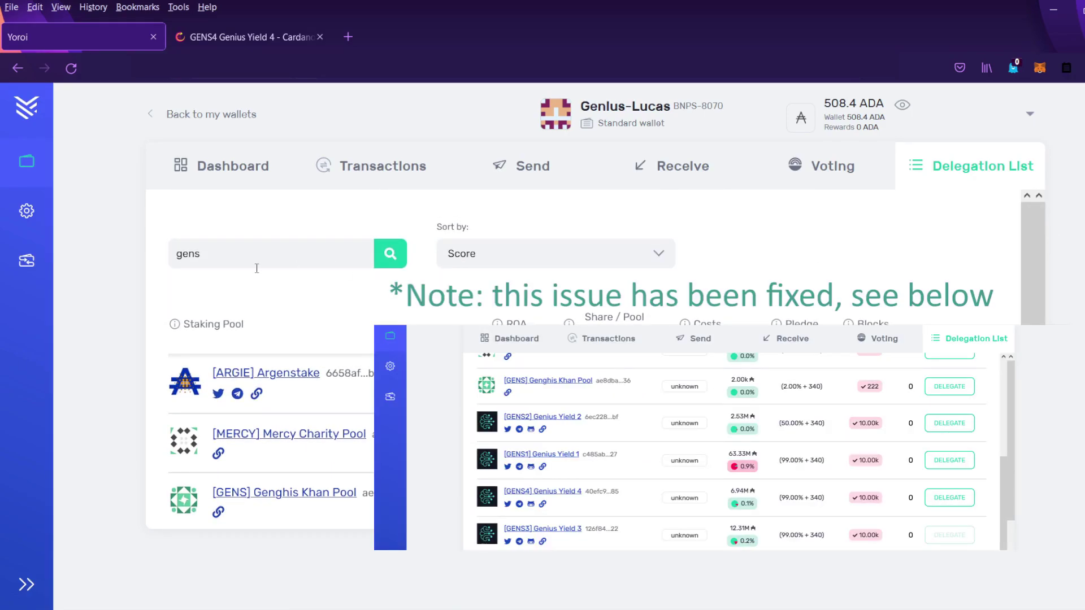
Step: Replace the 'gens' search with the pasted Genius Yield 3 pool ID 126f84…22 and search for it
{"action": "left_click", "coordinate": [254, 251]}
{"action": "key", "text": "BackSpace"}
{"action": "key", "text": "BackSpace"}
{"action": "key", "text": "BackSpace"}
{"action": "key", "text": "BackSpace"}
{"action": "right_click", "coordinate": [232, 255]}
{"action": "left_click", "coordinate": [283, 364]}
{"action": "left_click", "coordinate": [394, 257]}
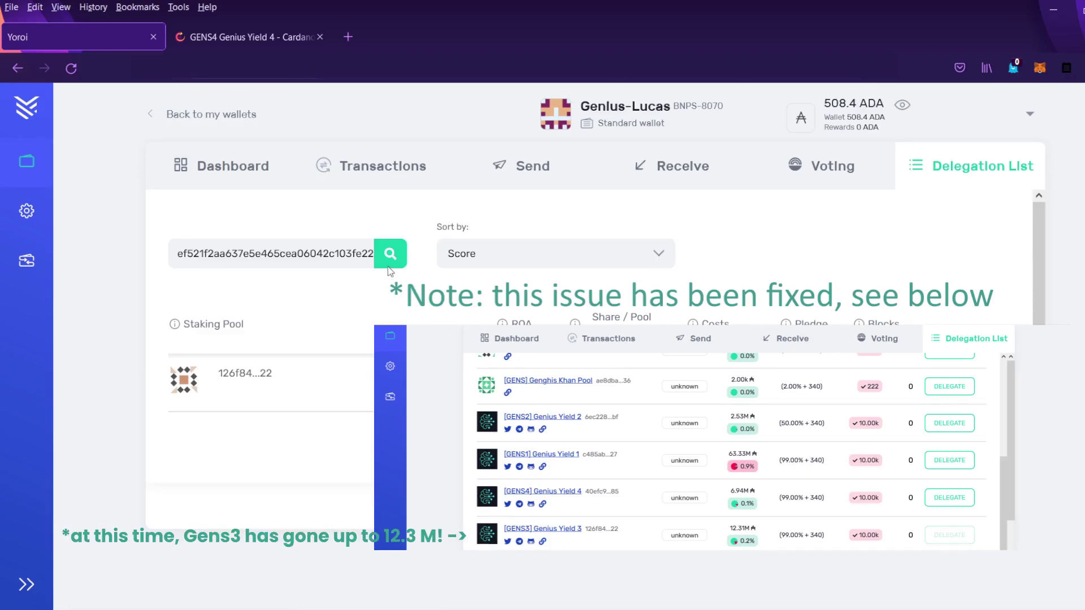
{"action": "key", "text": "ctrl+a"}
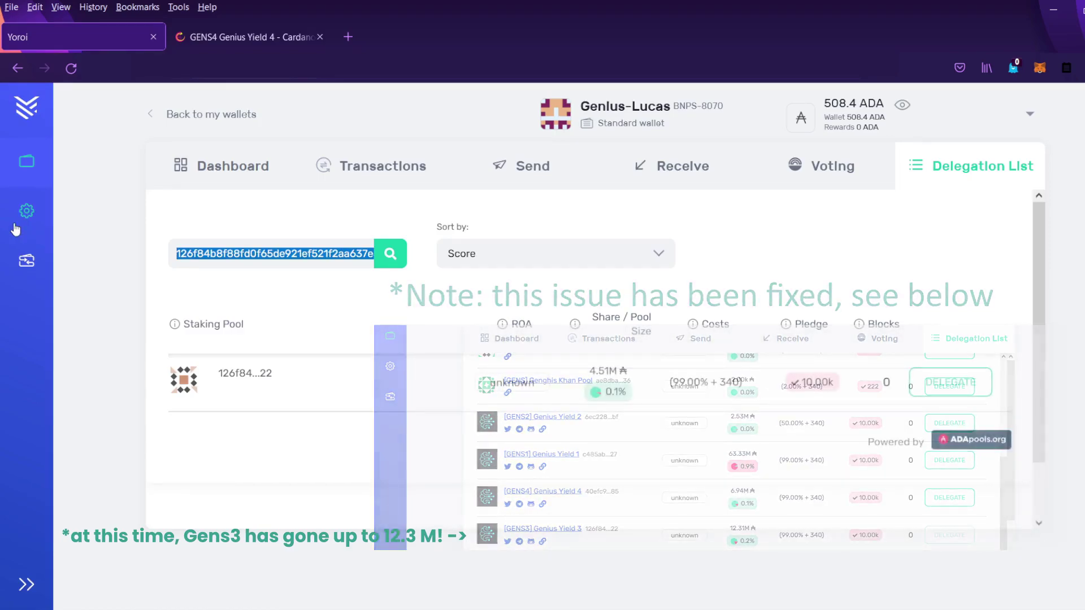
{"action": "type", "text": "22"}
{"action": "key", "text": "BackSpace"}
{"action": "key", "text": "BackSpace"}
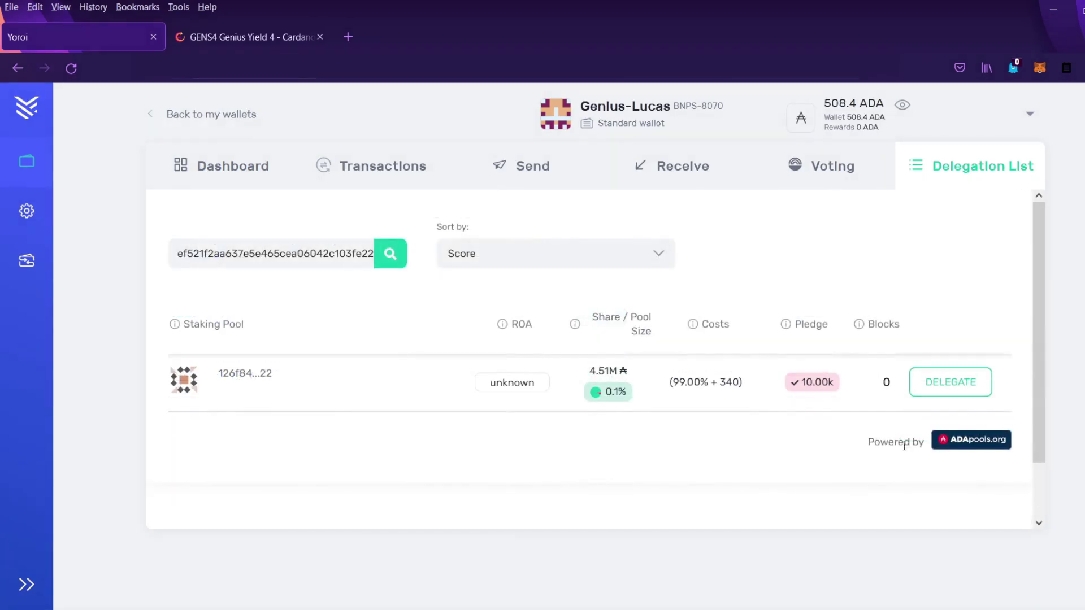
Step: Delegate to the Genius Yield 3 pool, confirming the transaction with the spending password
{"action": "left_click", "coordinate": [942, 395]}
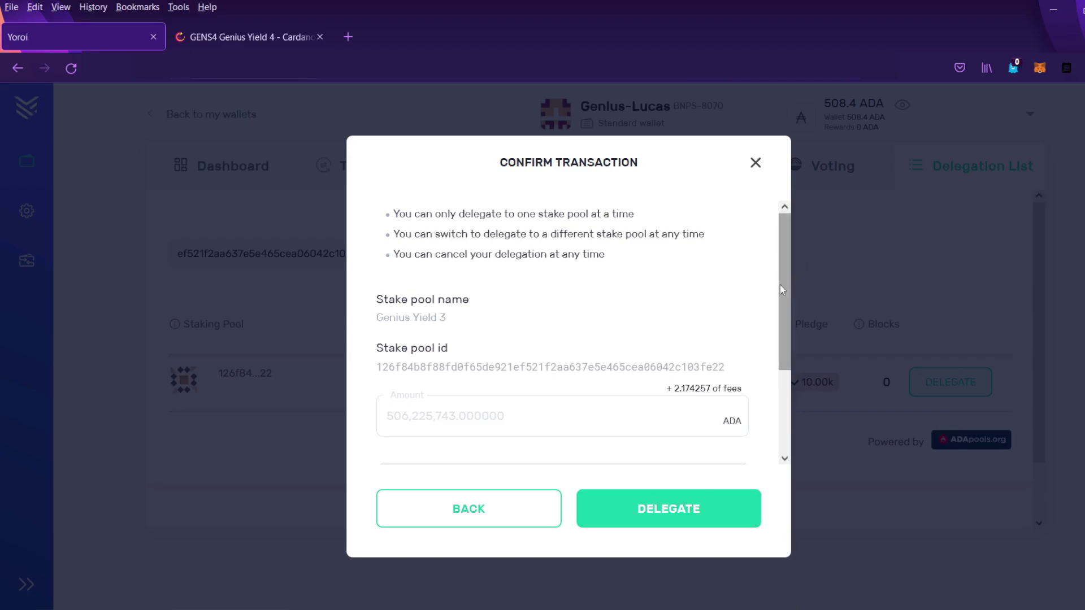
{"action": "left_click_drag", "start_coordinate": [784, 284], "coordinate": [797, 389]}
{"action": "left_click", "coordinate": [644, 371]}
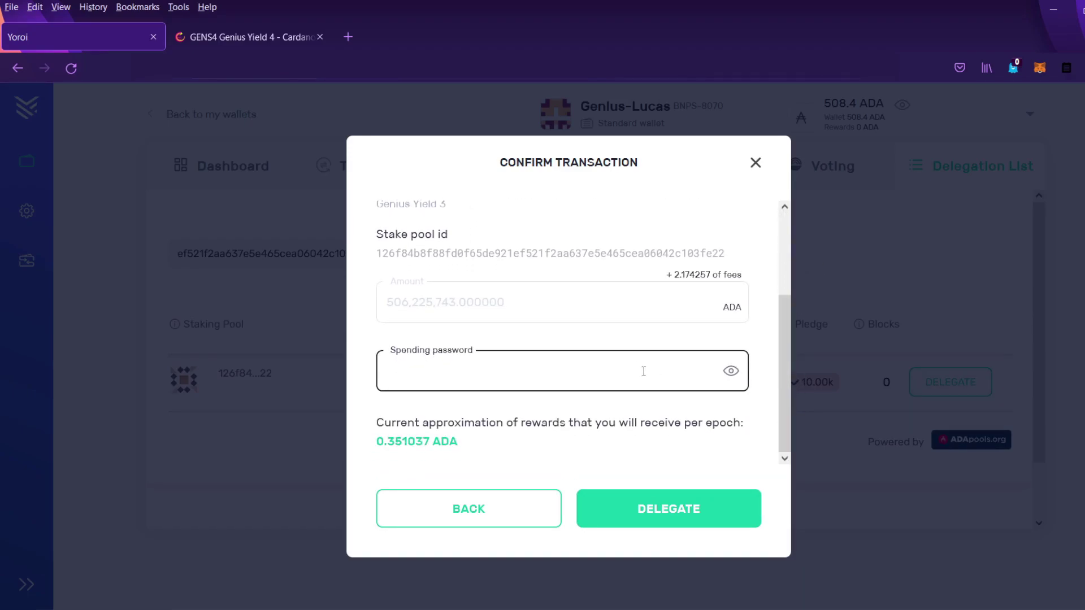
{"action": "type", "text": "a"}
{"action": "type", "text": "••••••••••"}
{"action": "left_click", "coordinate": [661, 517]}
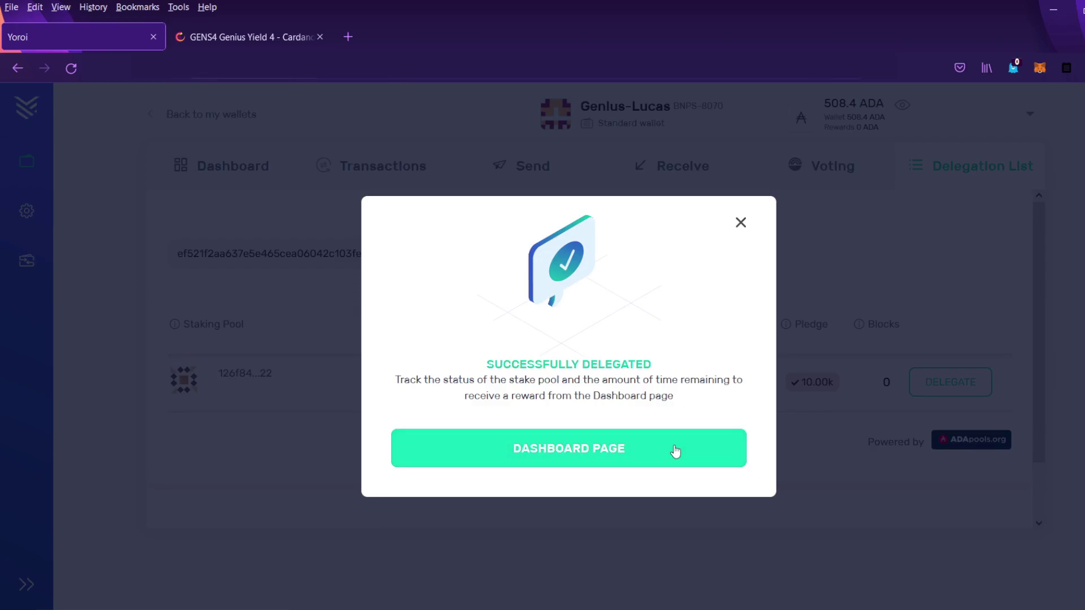
Step: Go to the dashboard and view the Stake Pool Delegated card showing 506.225743 ADA
{"action": "left_click", "coordinate": [675, 451]}
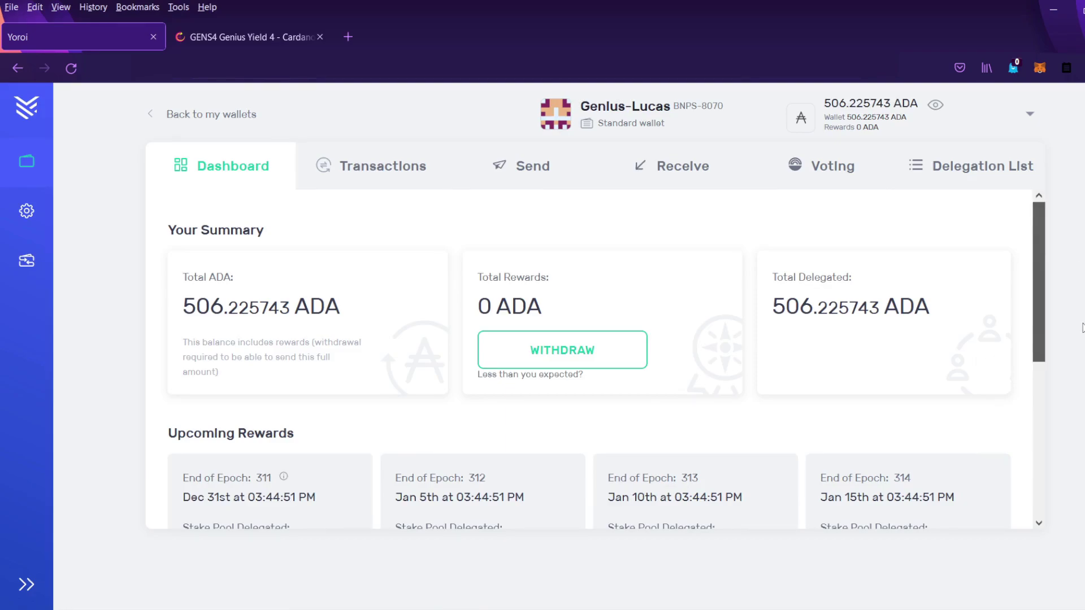
{"action": "scroll", "coordinate": [604, 359], "scroll_direction": "down", "scroll_amount": 2}
{"action": "scroll", "coordinate": [1038, 339], "scroll_direction": "down", "scroll_amount": 4}
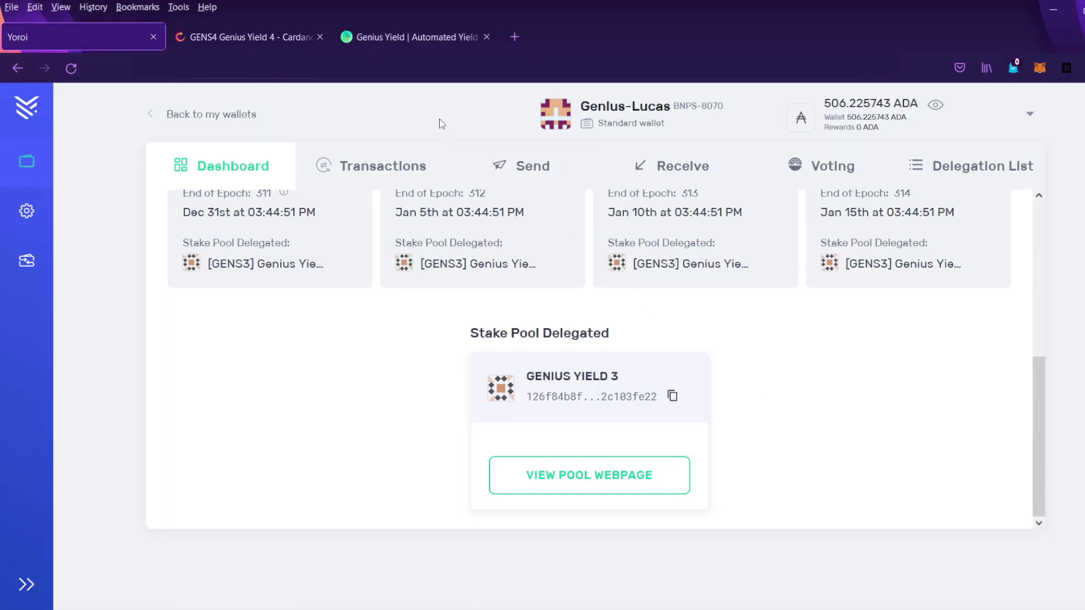
Step: Switch to the Genius Yield browser tab showing the Automated Yield Optimizer homepage
{"action": "left_click", "coordinate": [410, 32]}
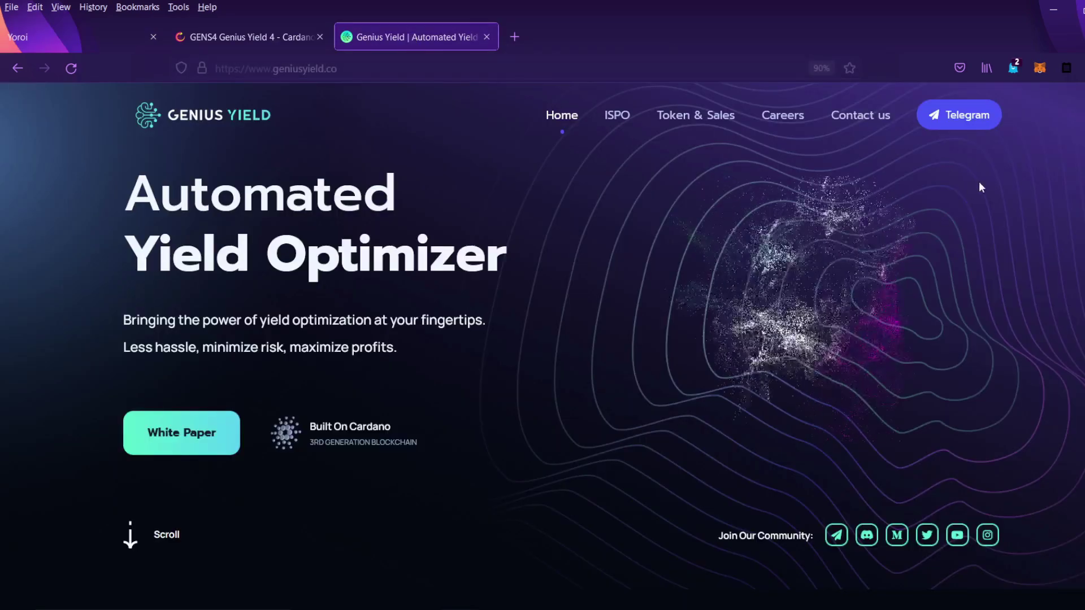
{"action": "mouse_move", "coordinate": [990, 140]}
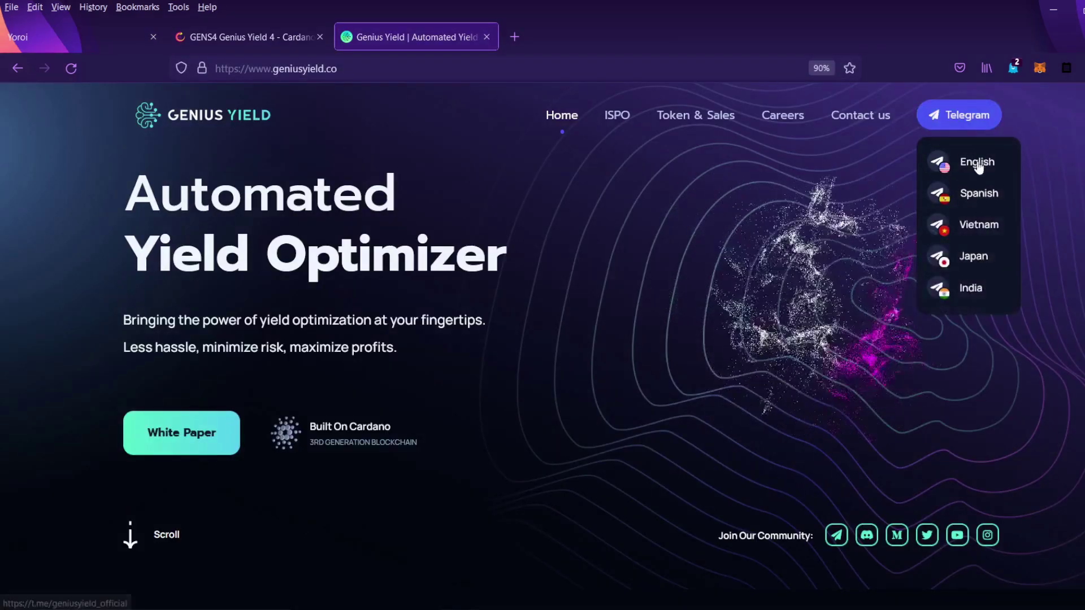